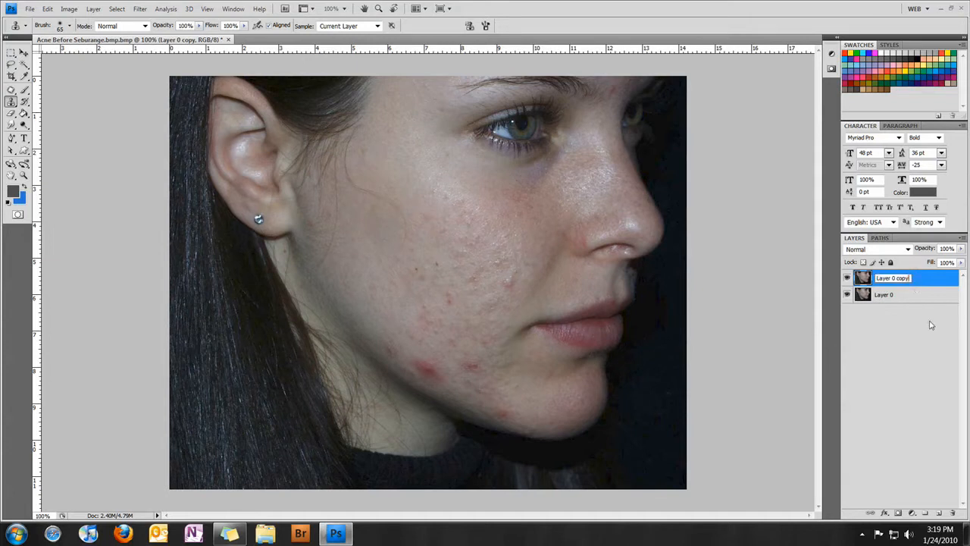
# Rename the duplicated upper layer as Layer 0
pyautogui.press('BackSpace')
pyautogui.press('Return')
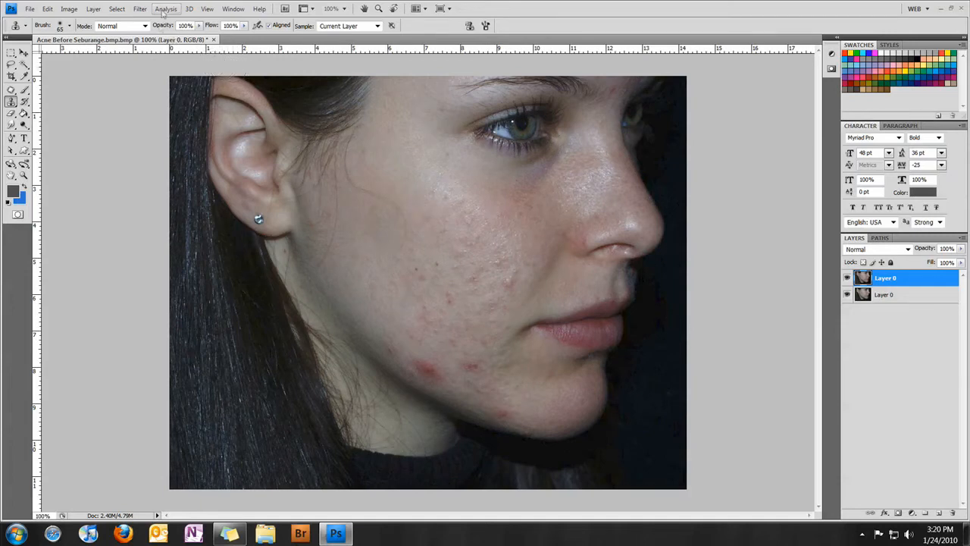
# Open the Surface Blur filter for the upper layer and compare the photo with the preview off and on
pyautogui.click(140, 9)
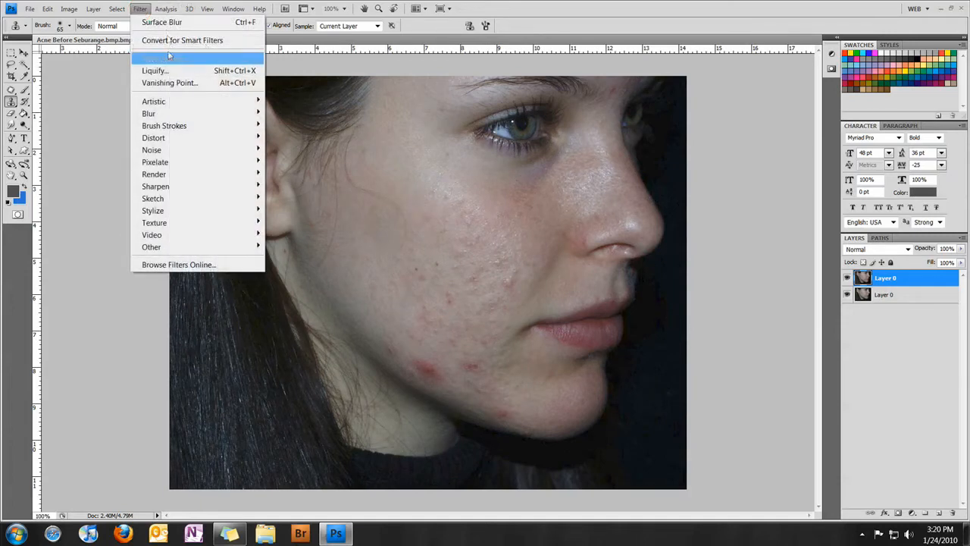
pyautogui.moveTo(182, 116)
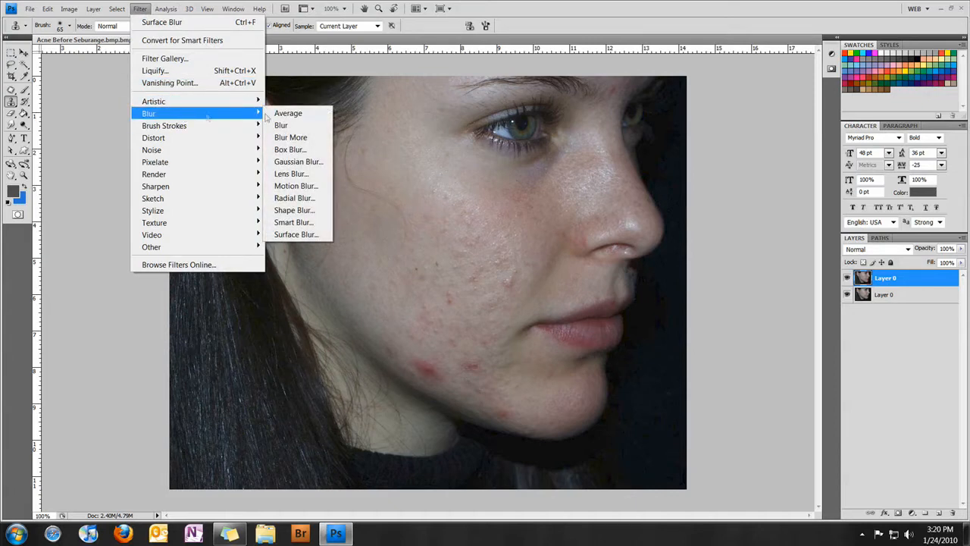
pyautogui.click(312, 236)
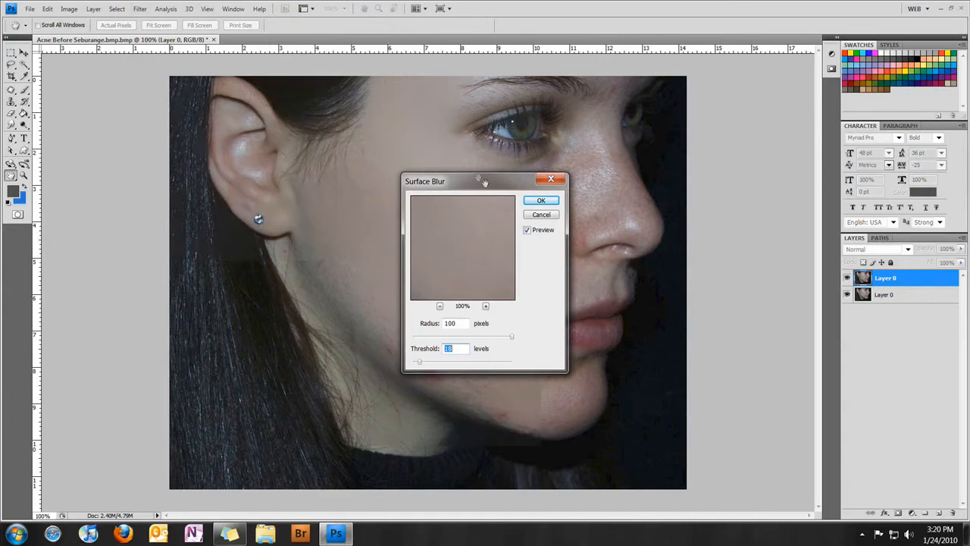
pyautogui.moveTo(485, 182); pyautogui.dragTo(788, 143)
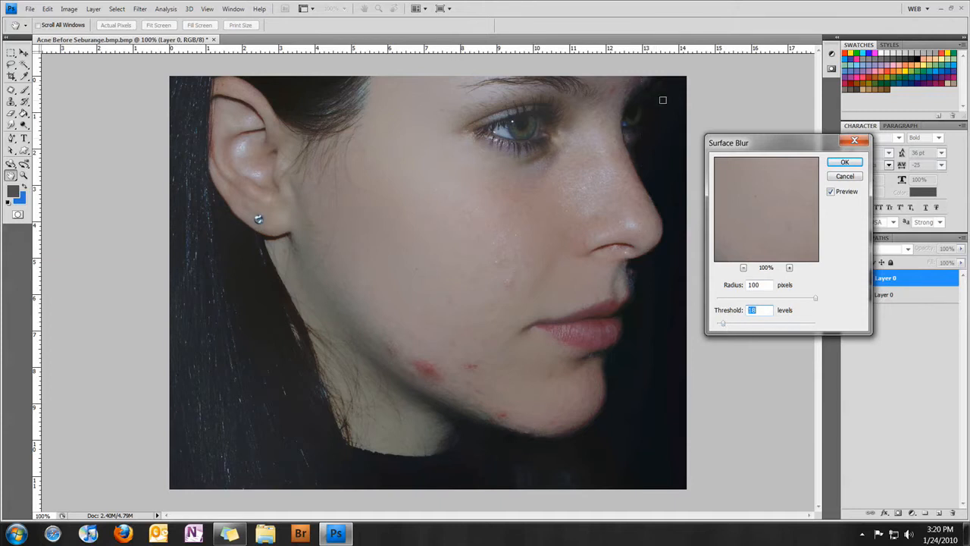
pyautogui.click(830, 191)
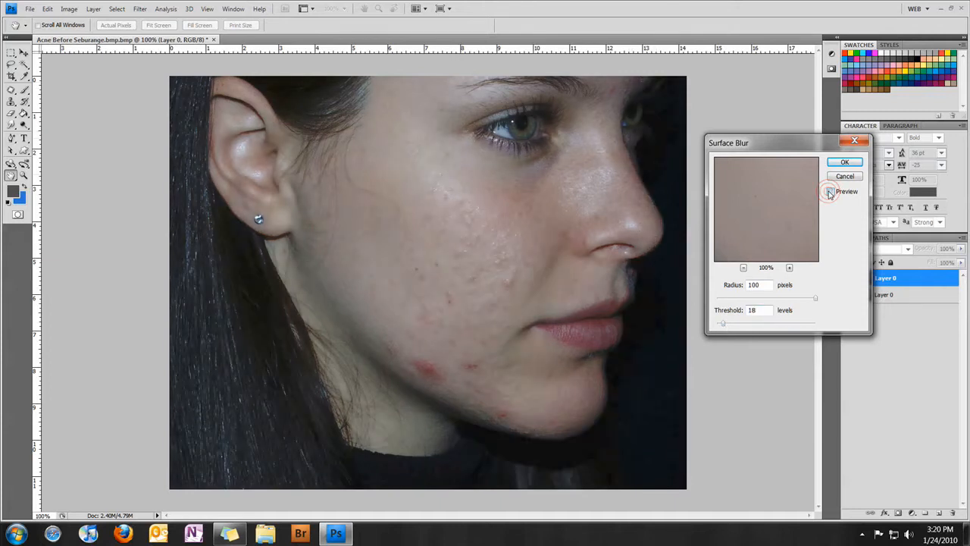
pyautogui.click(830, 191)
pyautogui.click(829, 191)
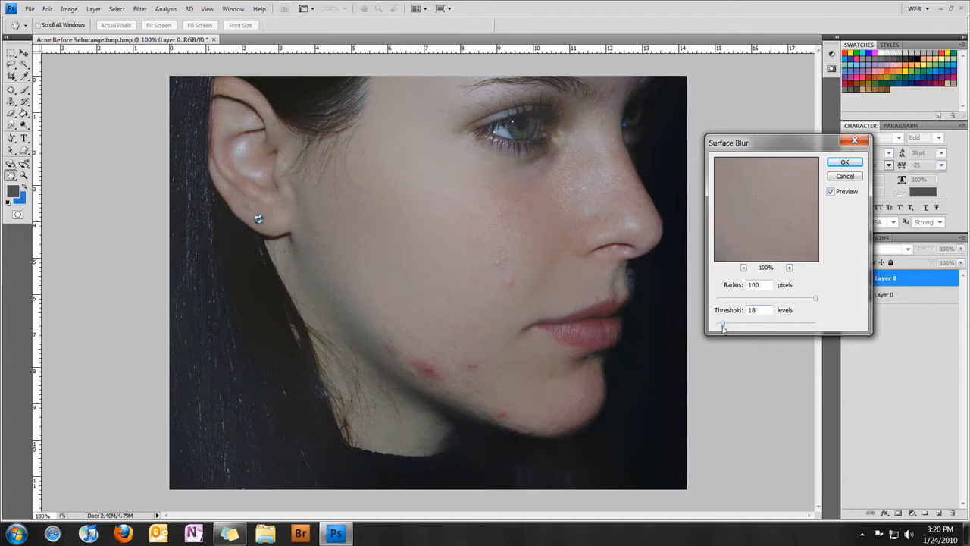
# Try a stronger blur threshold, then apply the Surface Blur with a radius of 100 pixels and a threshold of 18 levels
pyautogui.moveTo(724, 326); pyautogui.dragTo(748, 324)
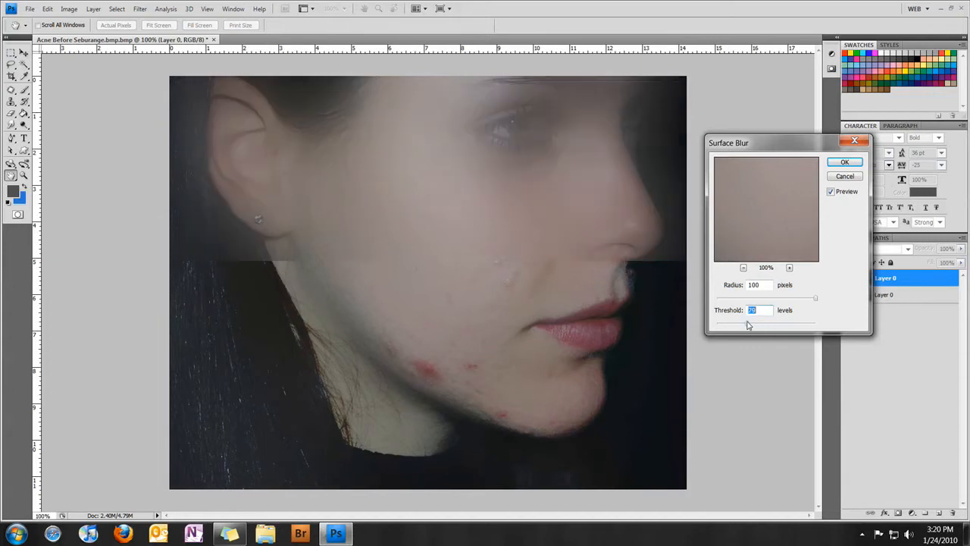
pyautogui.moveTo(748, 324); pyautogui.dragTo(725, 326)
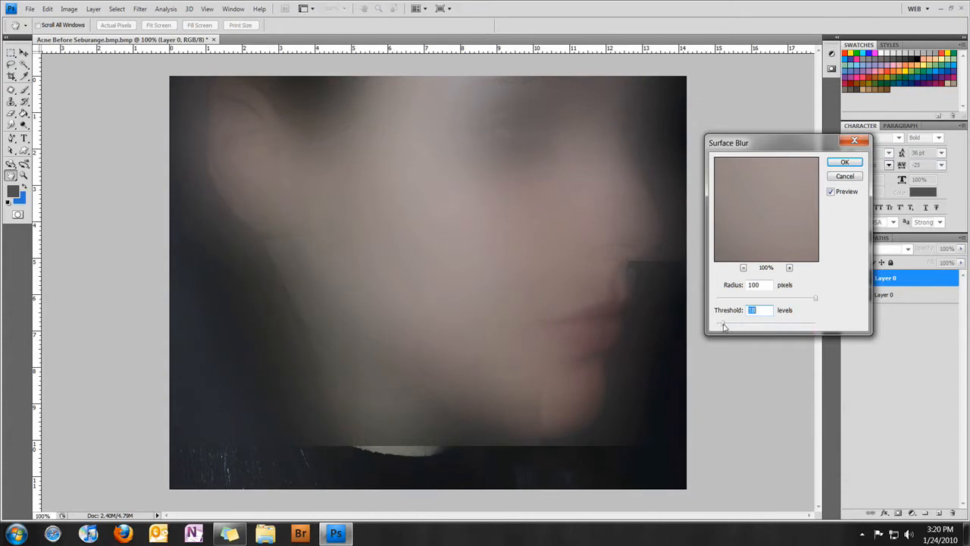
pyautogui.click(765, 285)
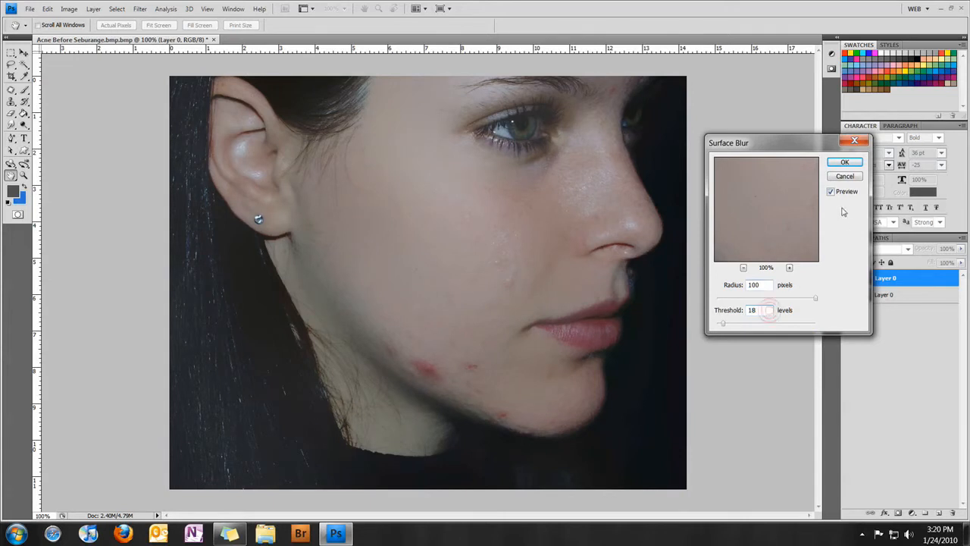
pyautogui.click(844, 163)
# Outline the large red blemish on the jaw with the Patch tool and replace it with clean skin nearby
pyautogui.press('s')
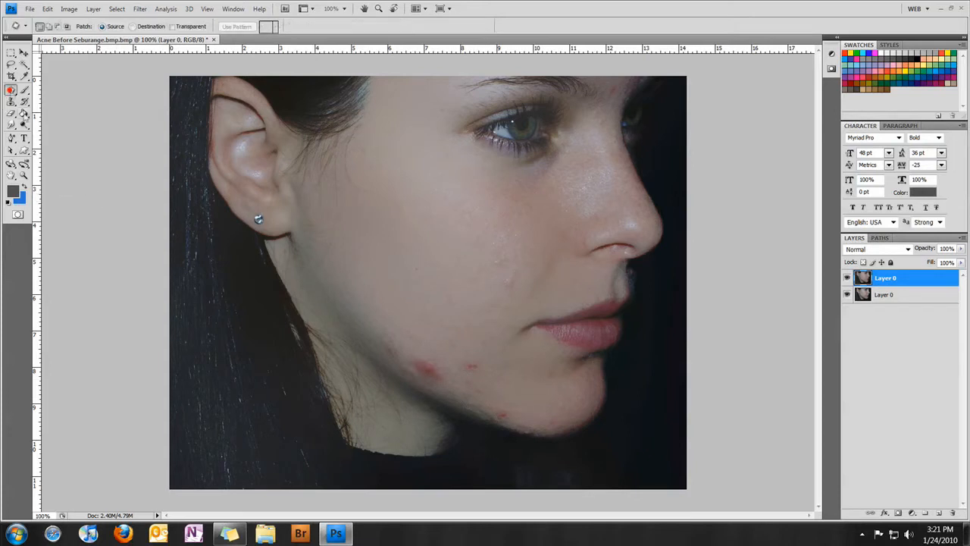
pyautogui.click(12, 89)
pyautogui.click(12, 88)
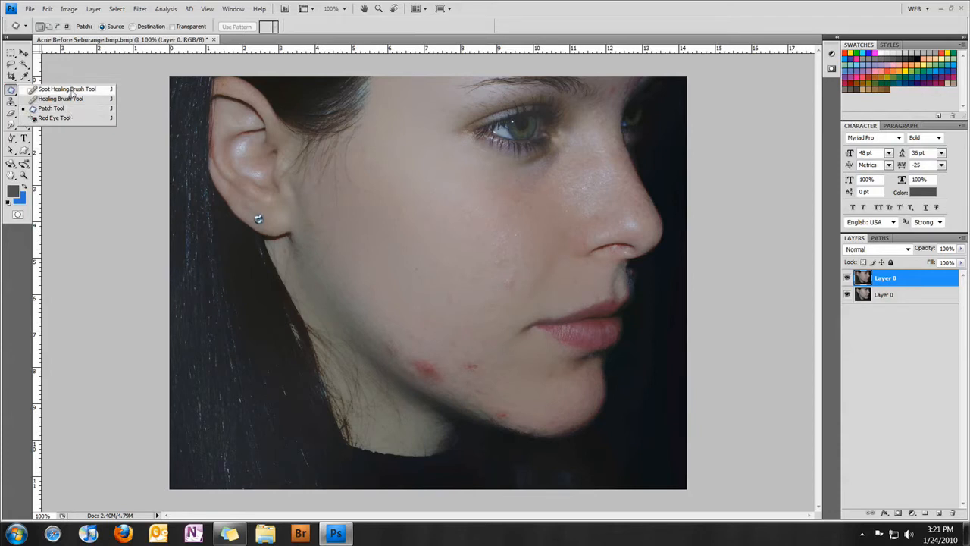
pyautogui.click(69, 110)
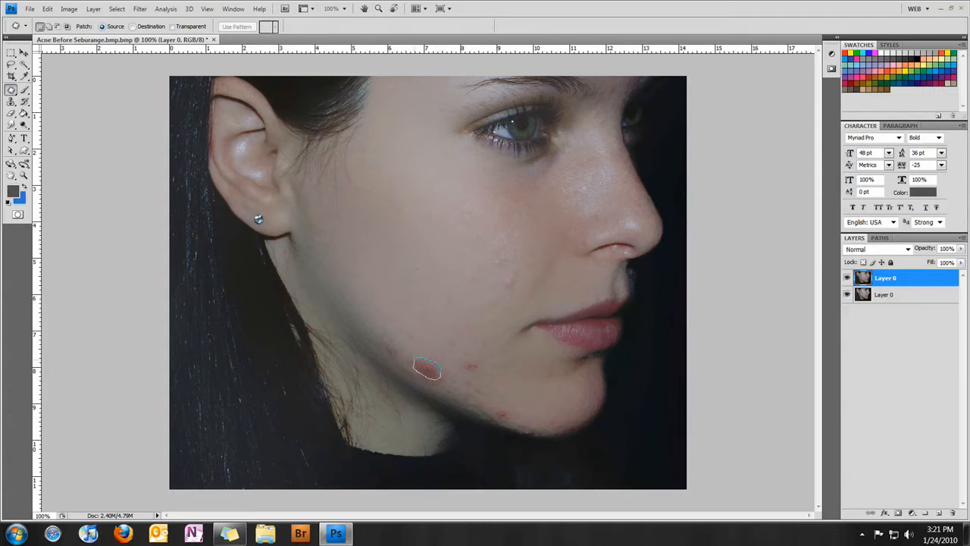
pyautogui.moveTo(415, 361); pyautogui.dragTo(415, 363)
pyautogui.moveTo(427, 369); pyautogui.dragTo(408, 352)
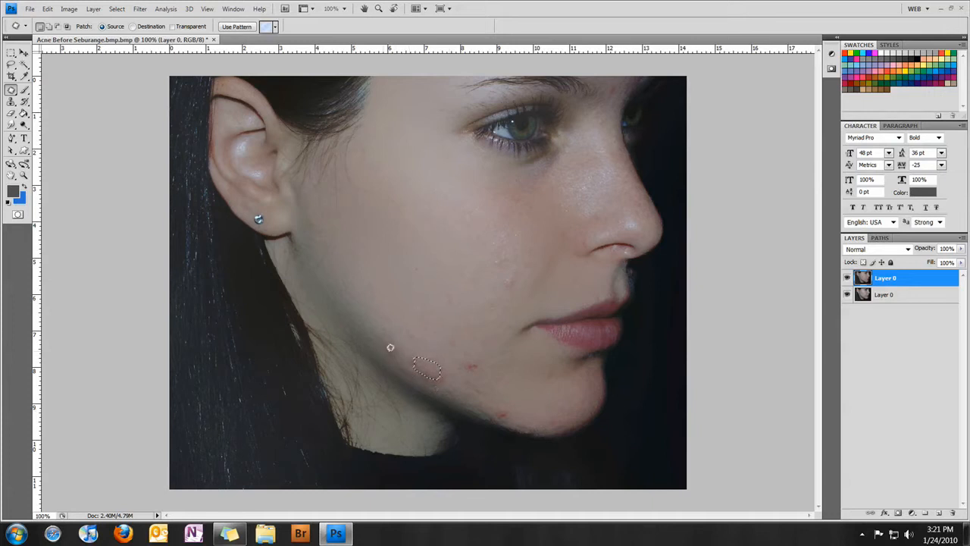
# Patch the small blemish on the jawline nearer the ear with neighbouring clean skin and clear the selection
pyautogui.click(392, 353)
pyautogui.moveTo(399, 338); pyautogui.dragTo(379, 341)
pyautogui.hotkey('ctrl', 'd')
# Patch the remaining redness around the large jaw blemish with adjacent clean skin and clear the selection
pyautogui.moveTo(439, 377)
pyautogui.mouseDown()
pyautogui.moveTo(418, 374)
pyautogui.moveTo(445, 377)
pyautogui.moveTo(388, 351)
pyautogui.moveTo(406, 363)
pyautogui.mouseUp()
pyautogui.click(444, 396)
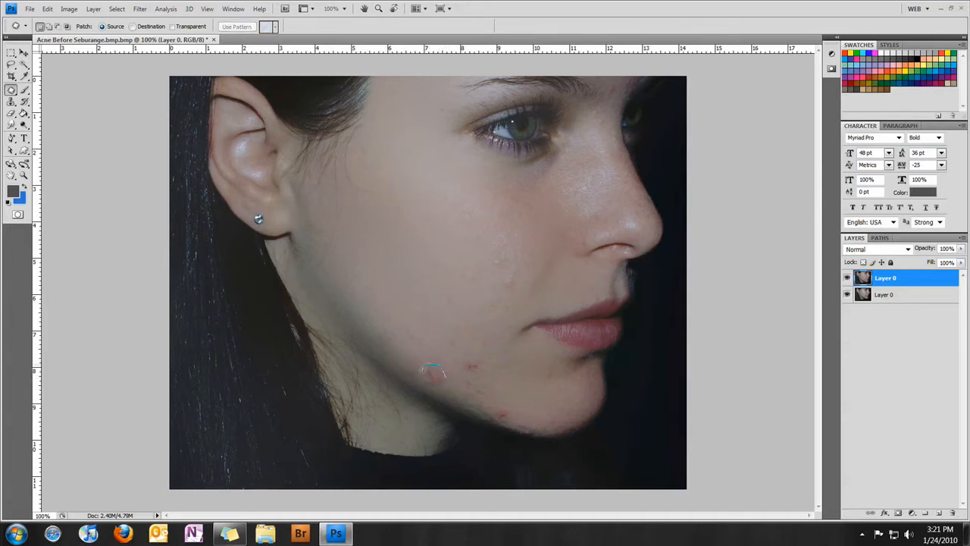
pyautogui.moveTo(434, 367)
pyautogui.mouseDown()
pyautogui.moveTo(420, 305)
pyautogui.moveTo(435, 236)
pyautogui.moveTo(361, 305)
pyautogui.moveTo(307, 375)
pyautogui.moveTo(280, 387)
pyautogui.moveTo(398, 353)
pyautogui.moveTo(411, 368)
pyautogui.mouseUp()
pyautogui.hotkey('ctrl', 'd')
# Patch the red spots on the lower cheek and on the edge of the chin, clearing the selection after each
pyautogui.moveTo(466, 369)
pyautogui.mouseDown()
pyautogui.moveTo(461, 362)
pyautogui.moveTo(498, 372)
pyautogui.moveTo(490, 376)
pyautogui.mouseUp()
pyautogui.hotkey('ctrl', 'd')
pyautogui.moveTo(500, 410)
pyautogui.mouseDown()
pyautogui.moveTo(498, 421)
pyautogui.moveTo(502, 409)
pyautogui.moveTo(493, 413)
pyautogui.mouseUp()
pyautogui.hotkey('ctrl', 'd')
# Sample clean cheek skin with the Clone Stamp and paint over the uneven skin on the lower cheek and jaw
pyautogui.click(10, 103)
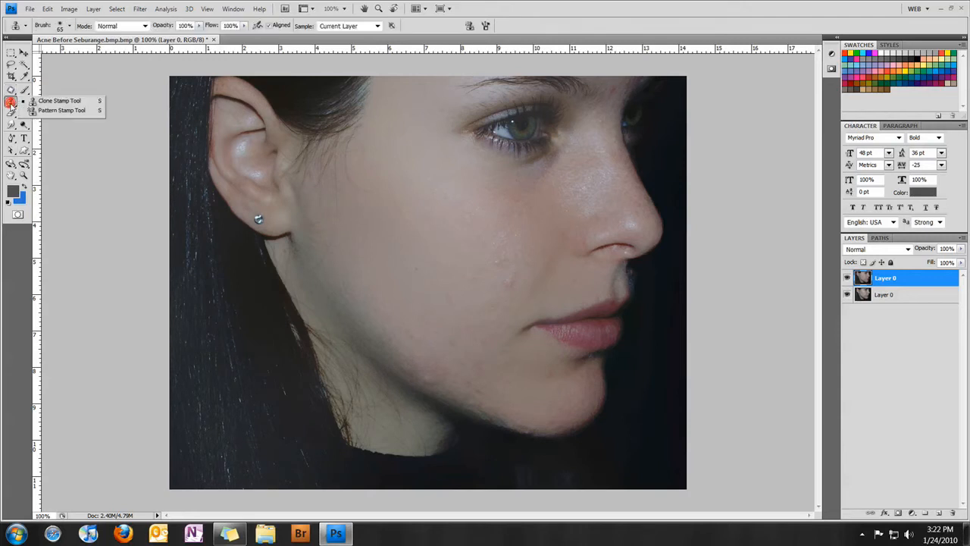
pyautogui.click(159, 112)
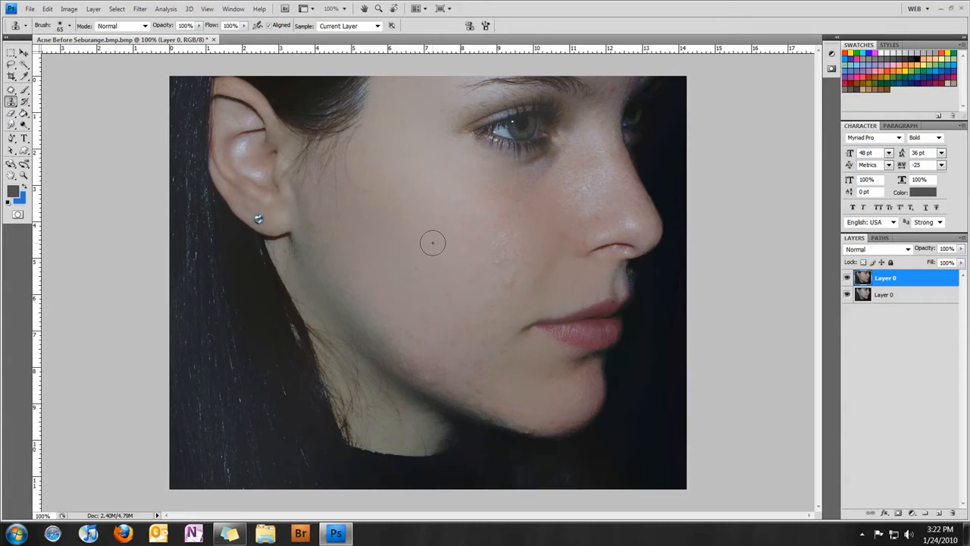
pyautogui.keyDown('alt'); pyautogui.click(420, 248); pyautogui.keyUp('alt')
pyautogui.click(426, 328)
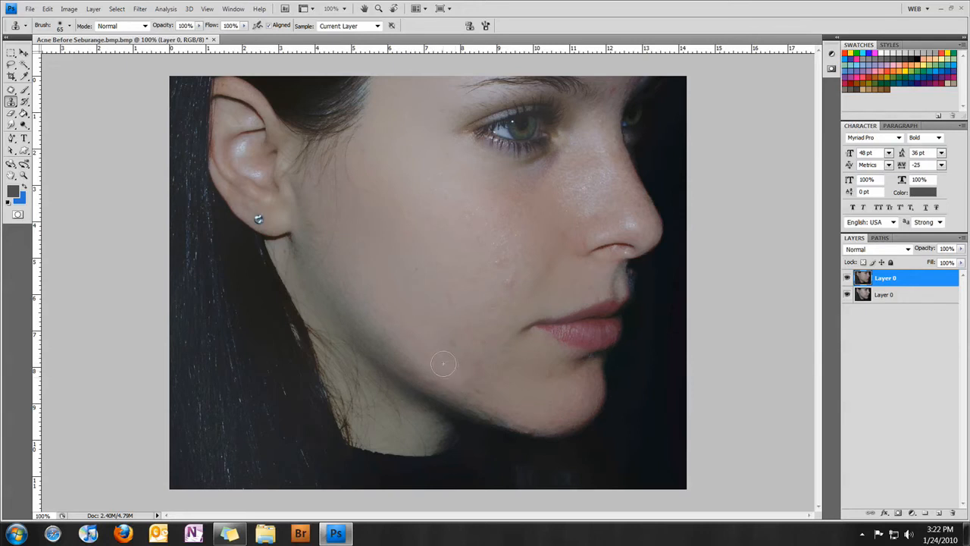
pyautogui.click(422, 343)
# Clone clean cheek skin over the small bumps on the cheek between the nose and the mouth corner
pyautogui.click(498, 282)
pyautogui.keyDown('alt'); pyautogui.click(489, 284); pyautogui.keyUp('alt')
pyautogui.click(511, 280)
pyautogui.click(491, 263)
pyautogui.click(493, 249)
# Clone smooth chin skin over the blemishes along the lower edge of the chin
pyautogui.click(526, 421)
pyautogui.click(528, 414)
pyautogui.keyDown('alt'); pyautogui.click(520, 379); pyautogui.keyUp('alt')
pyautogui.click(531, 413)
# Even out the leftover discoloration along the jawline and lower cheek with the Clone Stamp
pyautogui.click(454, 390)
pyautogui.click(449, 377)
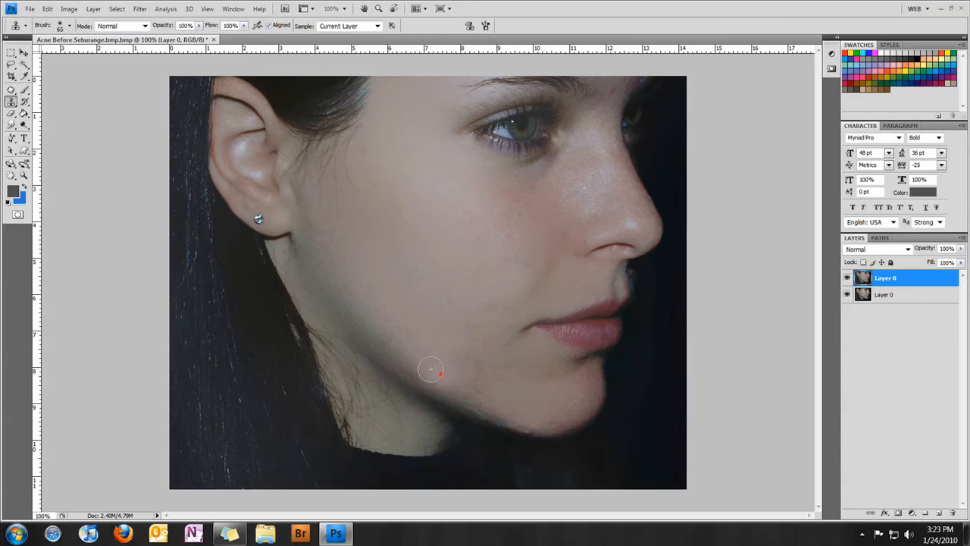
pyautogui.click(494, 360)
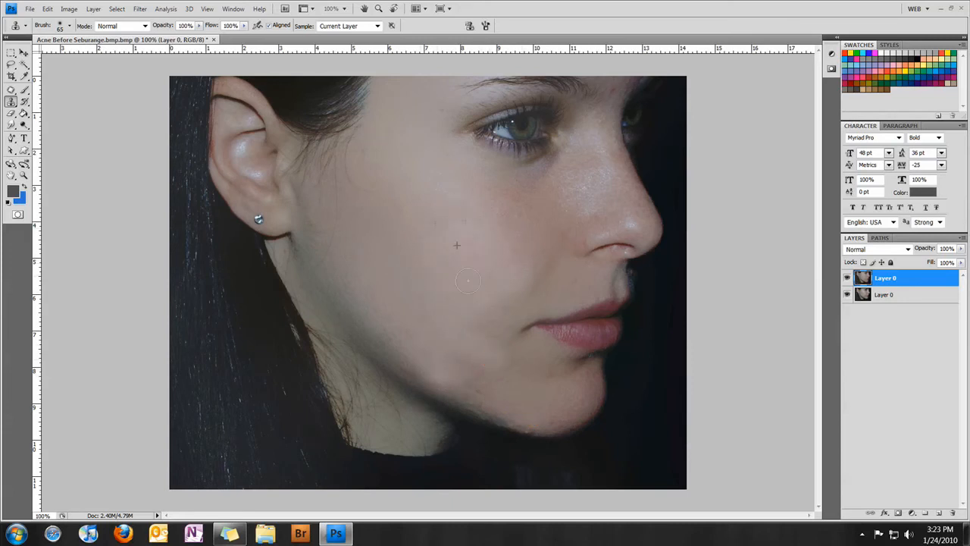
pyautogui.click(479, 440)
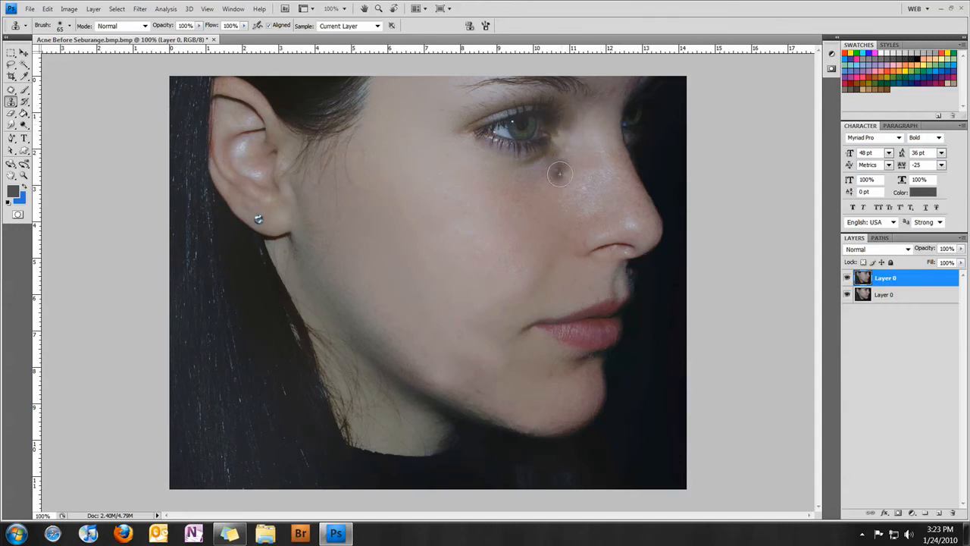
# Sample the upper cheek and clone it over the dark area beneath the eye and the shine beside the nose bridge
pyautogui.keyDown('alt'); pyautogui.click(522, 205); pyautogui.keyUp('alt')
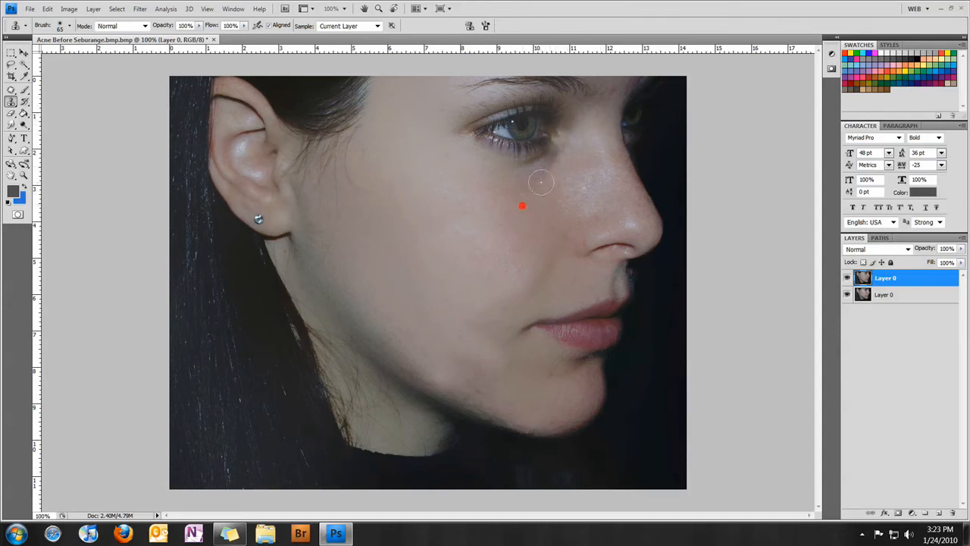
pyautogui.click(541, 182)
pyautogui.click(549, 161)
pyautogui.moveTo(569, 148); pyautogui.dragTo(569, 153)
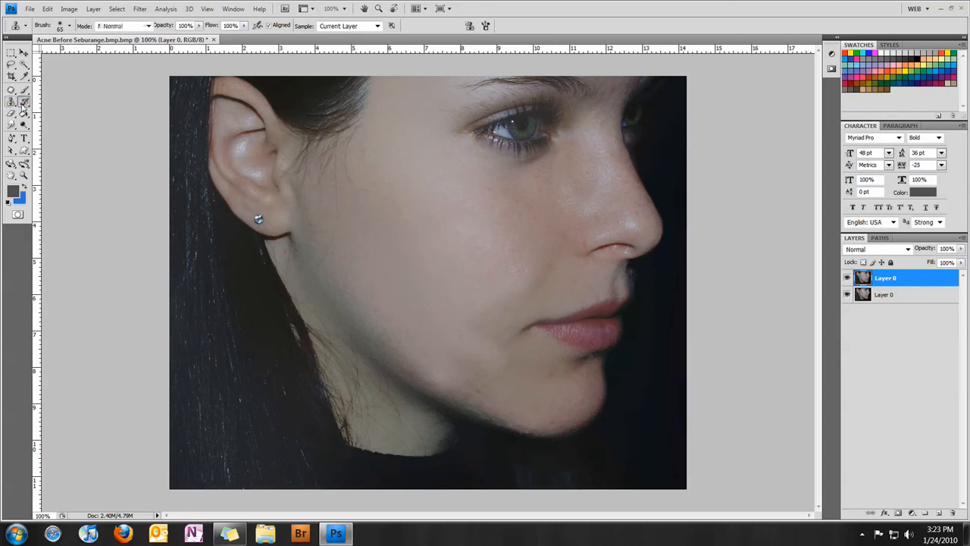
# Restore the original sharp detail in the hair, ear, eyes, neck and sweater using the History Brush at 288 px with 0% hardness
pyautogui.click(23, 103)
pyautogui.click(55, 104)
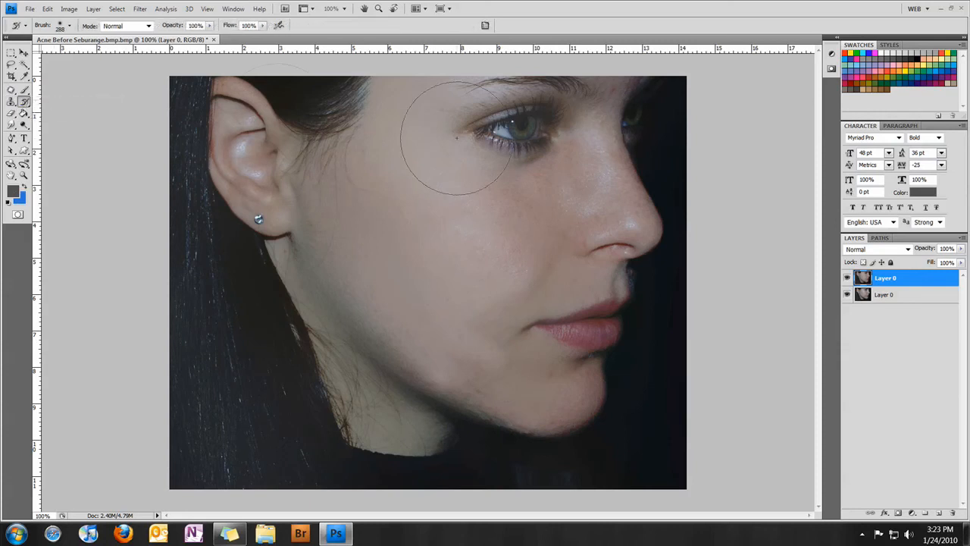
pyautogui.click(71, 26)
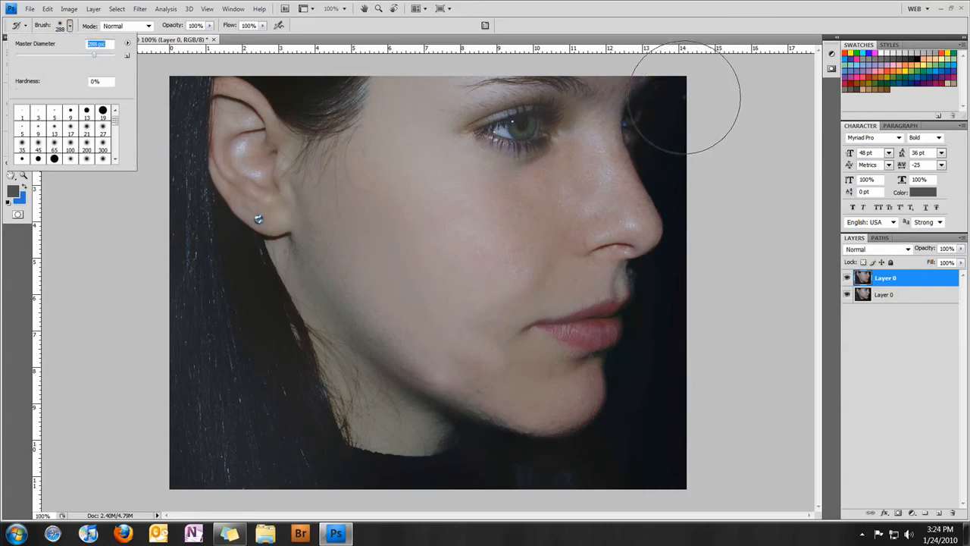
pyautogui.press('Return')
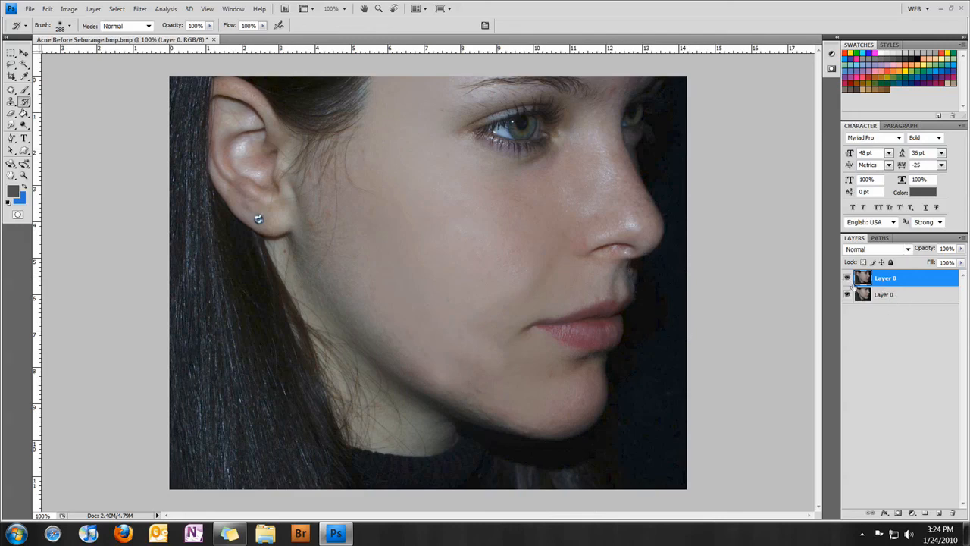
# Toggle the upper layer's visibility repeatedly to compare the retouched face with the original
pyautogui.click(847, 278)
pyautogui.click(847, 277)
pyautogui.click(847, 277)
pyautogui.click(847, 278)
pyautogui.click(847, 278)
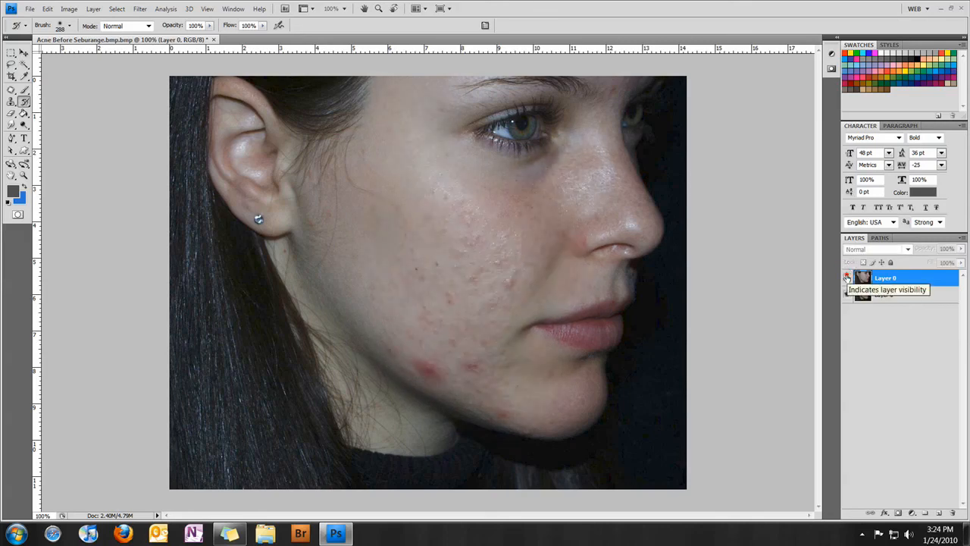